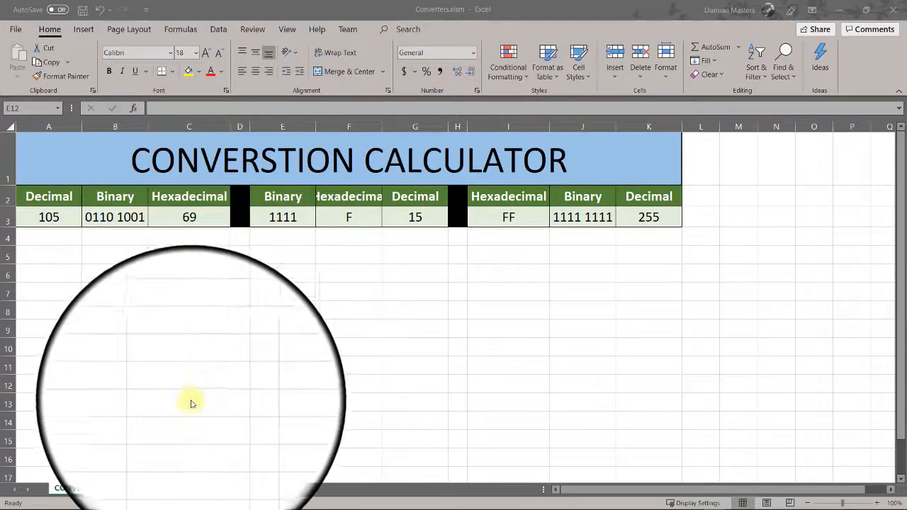
# - Switch to the Decimal conversion sheet with its 0–255 decimal, binary and hex table
pyautogui.click(212, 488)
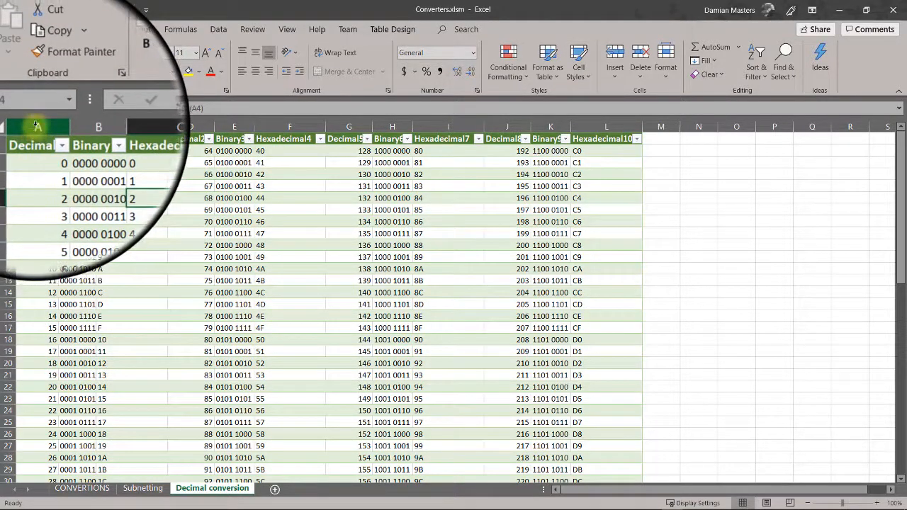
# - Select the decimal columns A, D, G and J together, leaving stray column F out
pyautogui.click(34, 125)
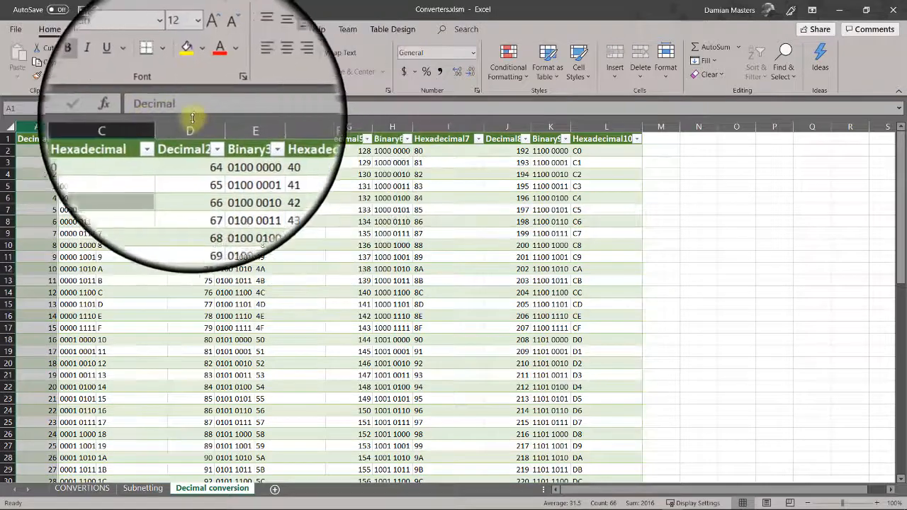
pyautogui.click(192, 122)
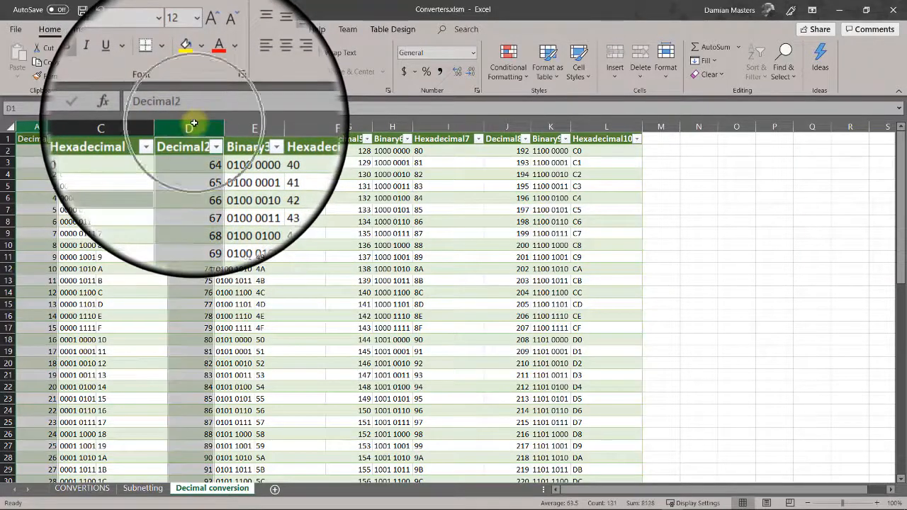
pyautogui.click(192, 124)
pyautogui.keyDown('ctrl'); pyautogui.click(38, 126); pyautogui.keyUp('ctrl')
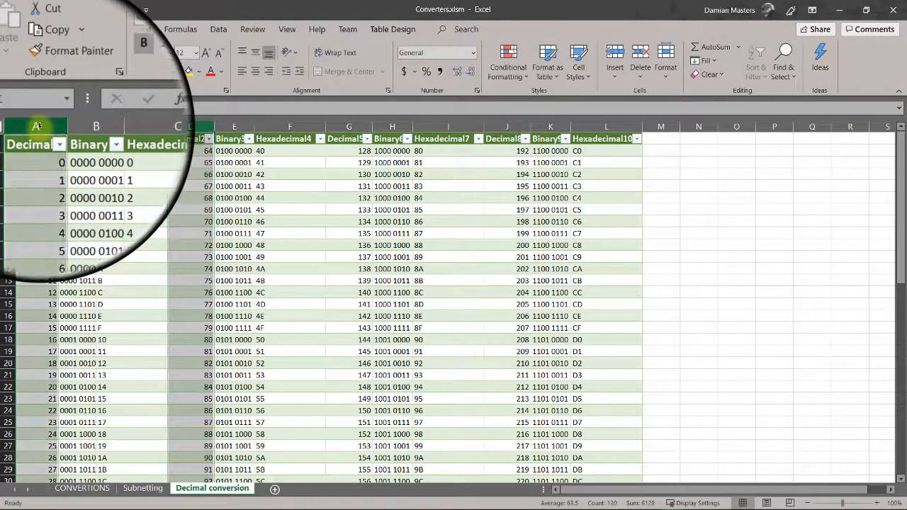
pyautogui.keyDown('ctrl'); pyautogui.click(295, 126); pyautogui.keyUp('ctrl')
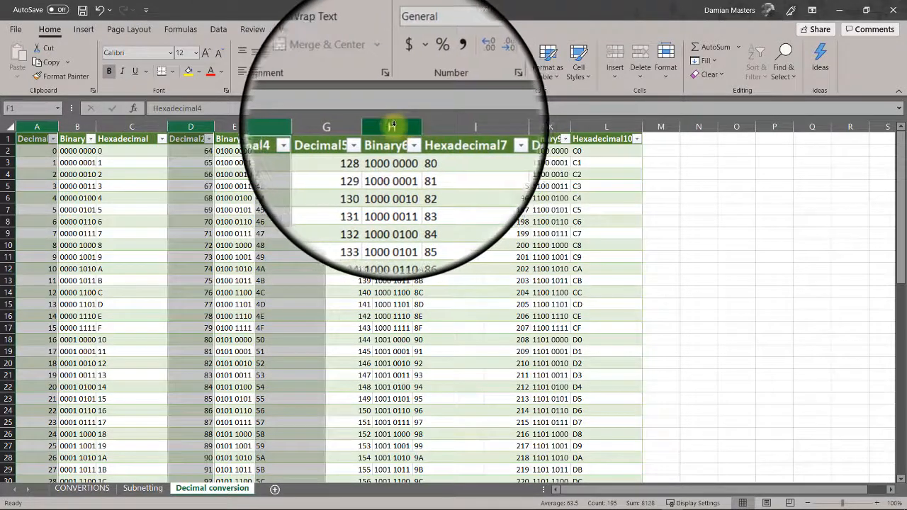
pyautogui.keyDown('ctrl'); pyautogui.click(393, 126); pyautogui.keyUp('ctrl')
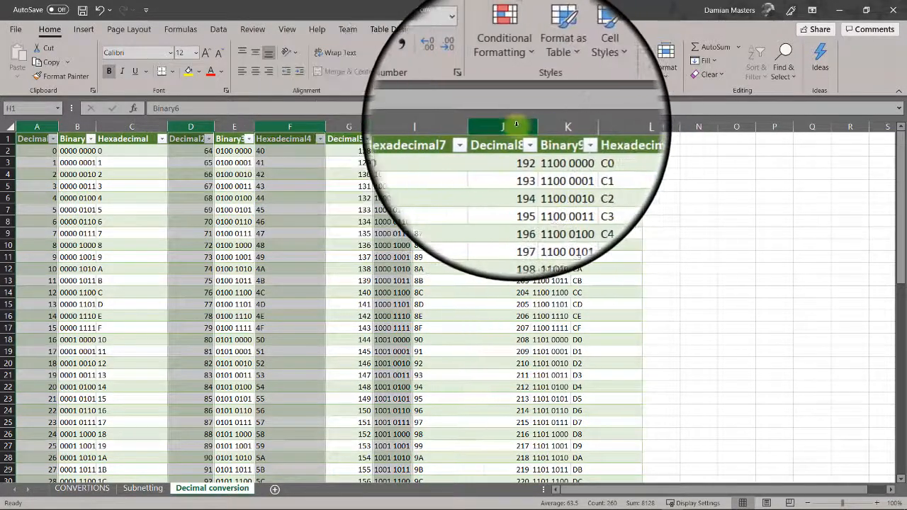
pyautogui.keyDown('ctrl'); pyautogui.click(516, 125); pyautogui.keyUp('ctrl')
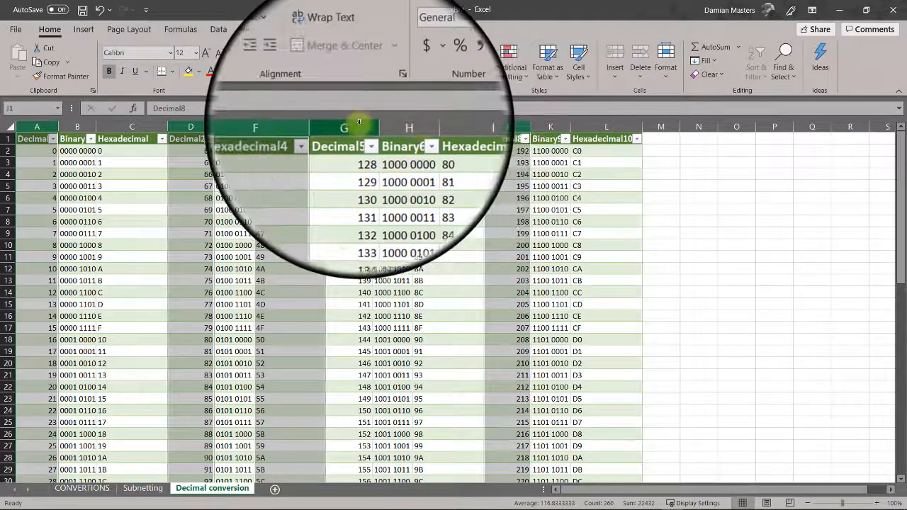
pyautogui.keyDown('ctrl'); pyautogui.click(358, 123); pyautogui.keyUp('ctrl')
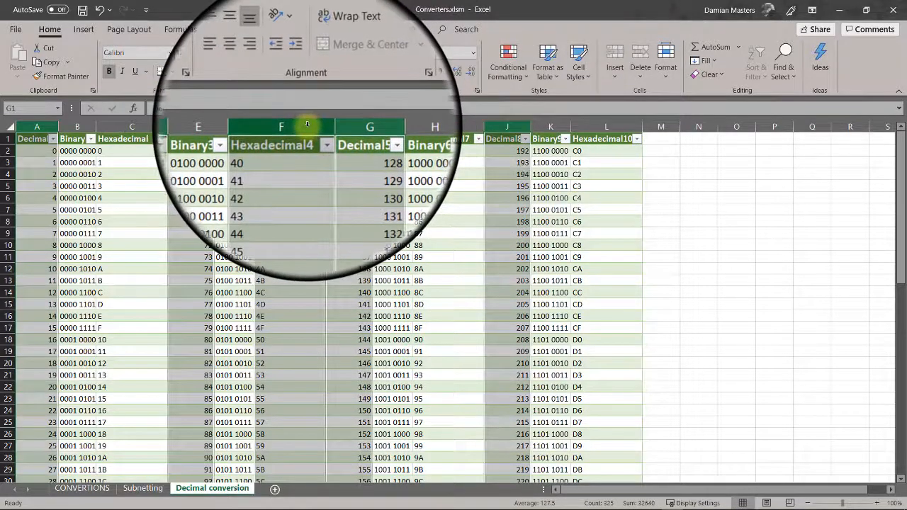
pyautogui.keyDown('ctrl'); pyautogui.click(306, 123); pyautogui.keyUp('ctrl')
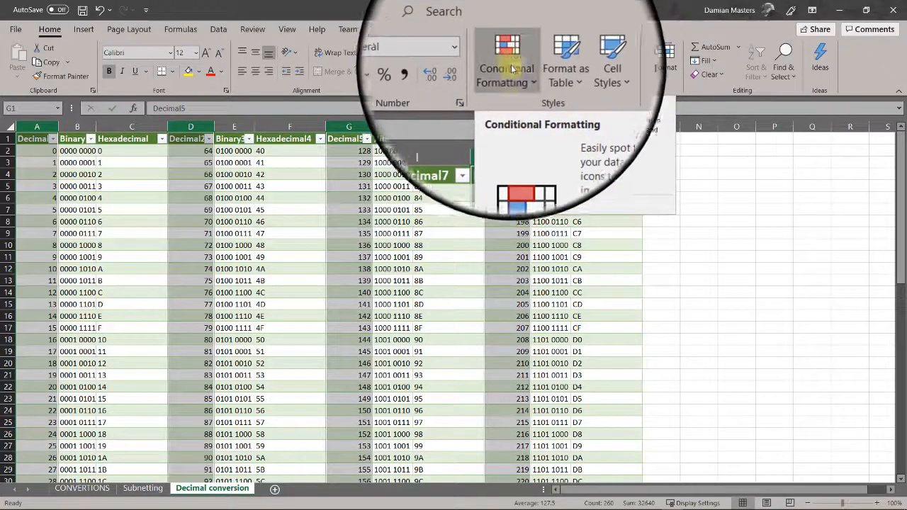
# - Bring up the Conditional Formatting Color Scales options for the selected decimal columns
pyautogui.click(521, 78)
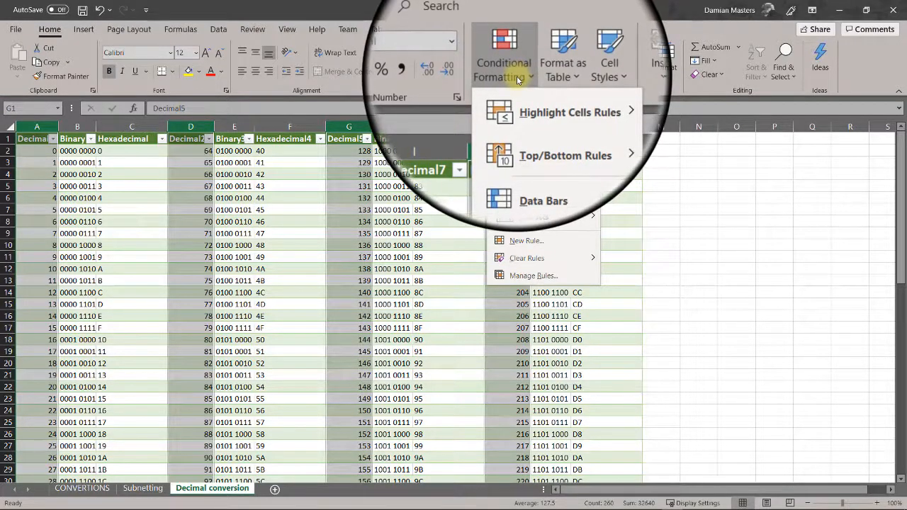
pyautogui.moveTo(550, 190)
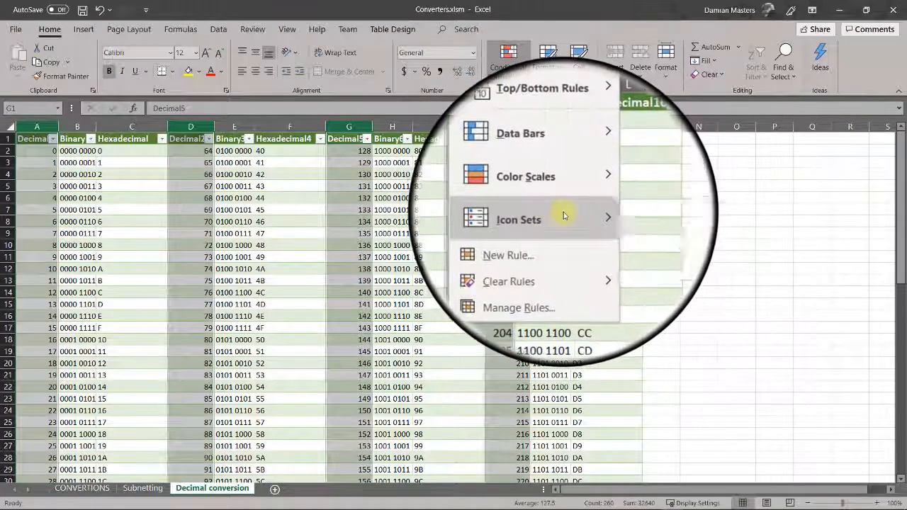
pyautogui.moveTo(565, 215)
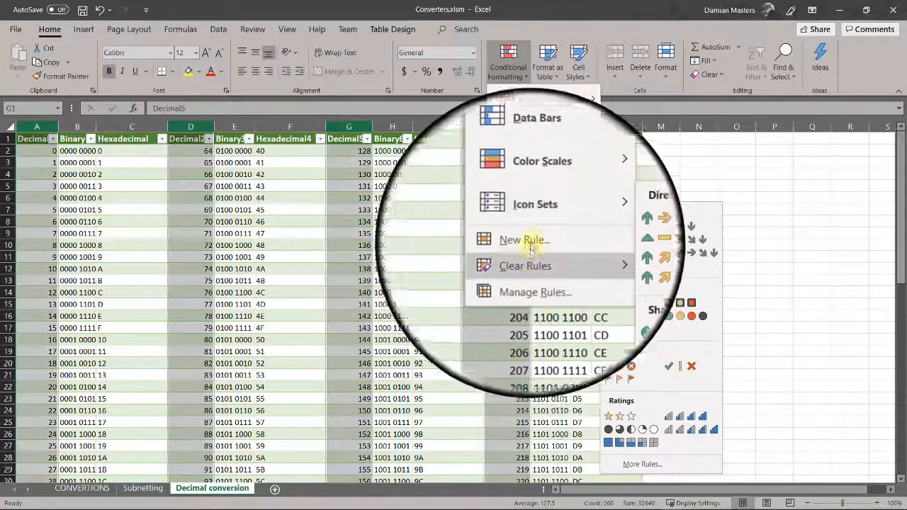
pyautogui.moveTo(551, 161)
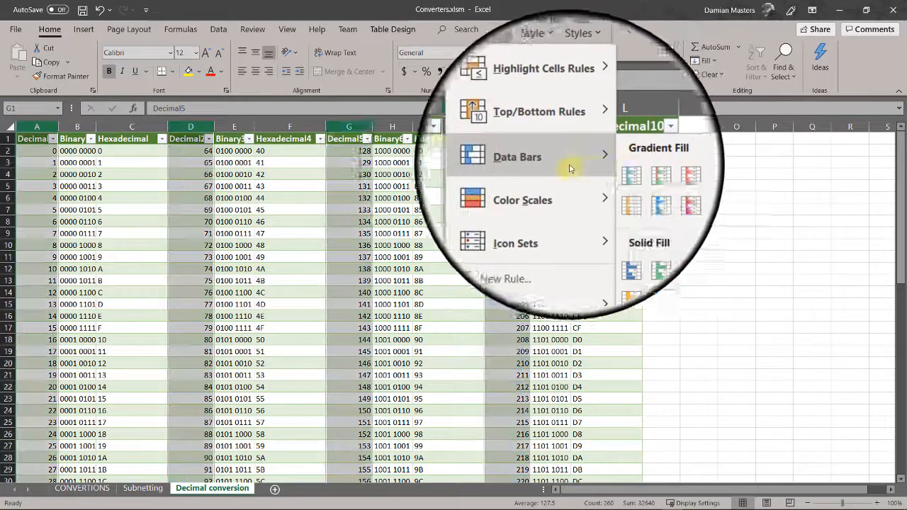
pyautogui.moveTo(556, 105)
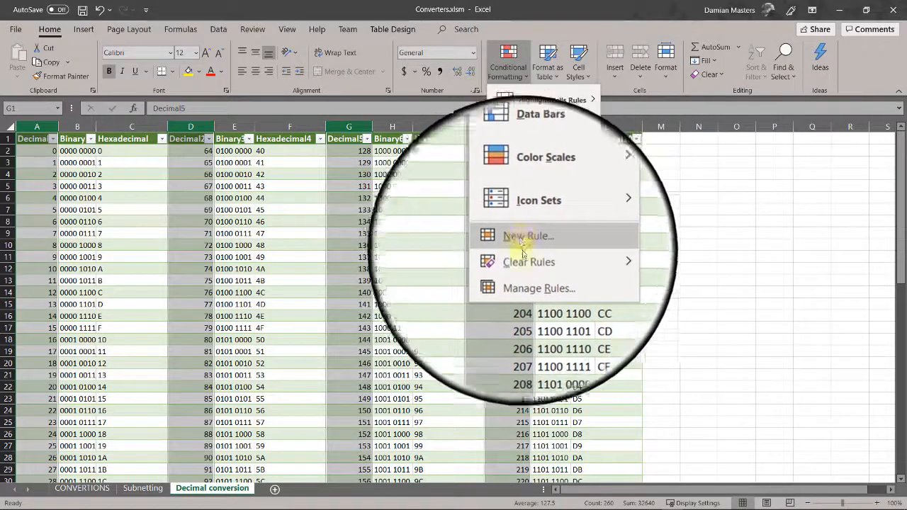
pyautogui.moveTo(527, 261)
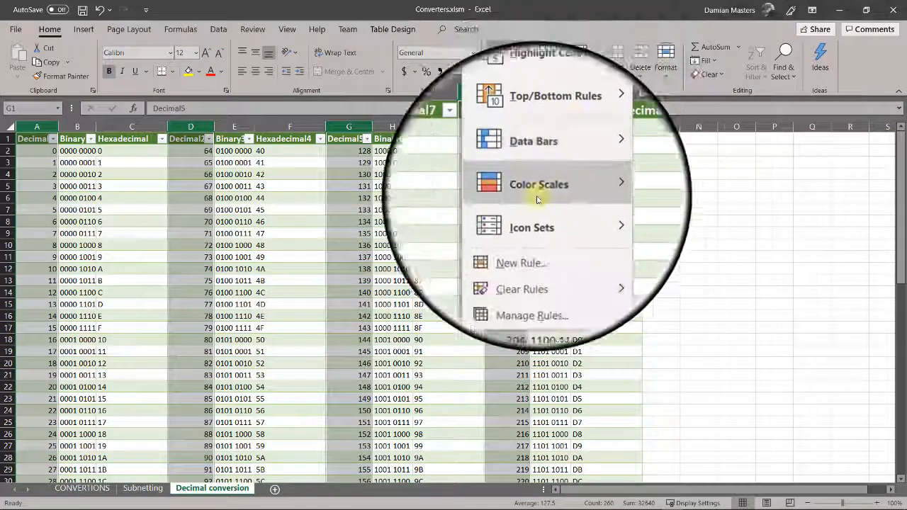
# - Apply the Red-Yellow-Green color scale to the decimal columns and deselect them
pyautogui.moveTo(557, 196)
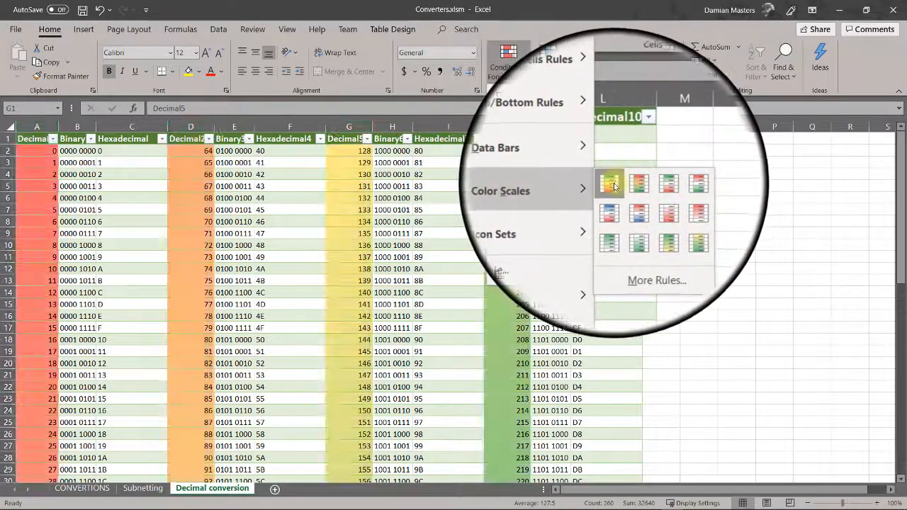
pyautogui.click(611, 184)
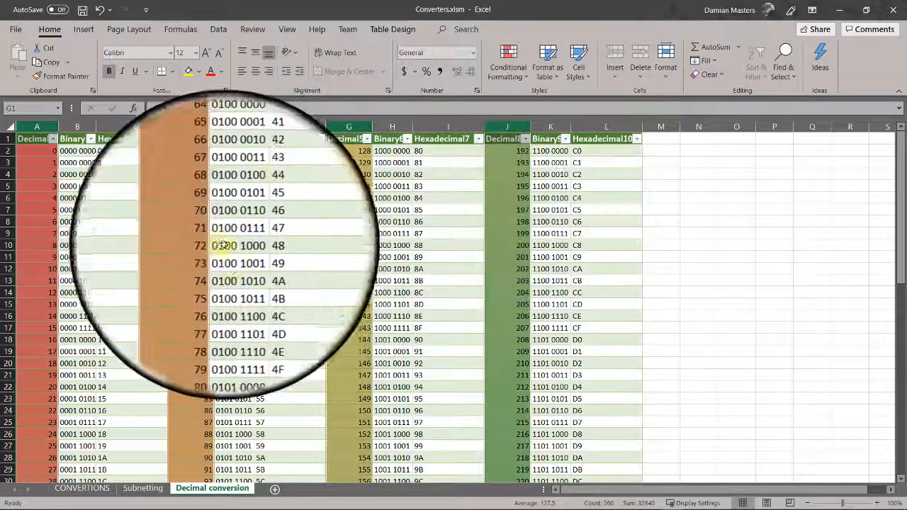
pyautogui.click(294, 295)
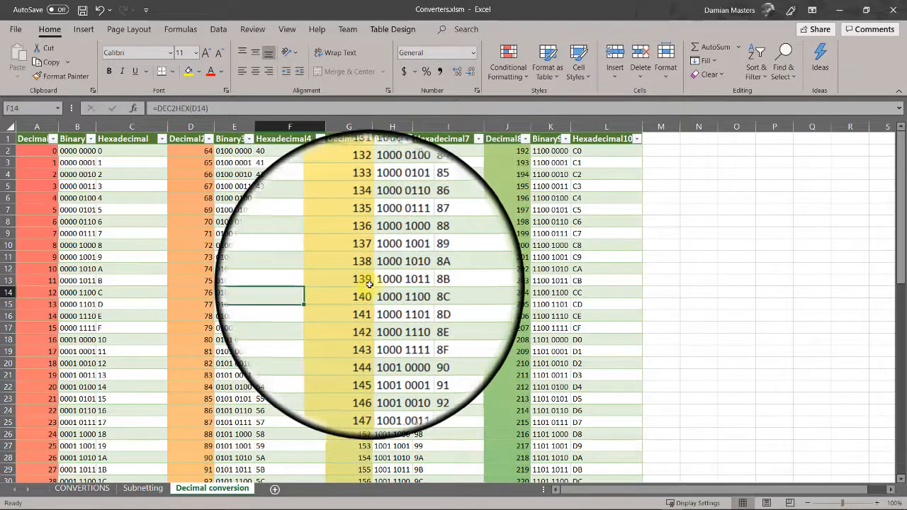
# - Test the scale by entering 8 in G11, then undo to restore 137
pyautogui.click(351, 258)
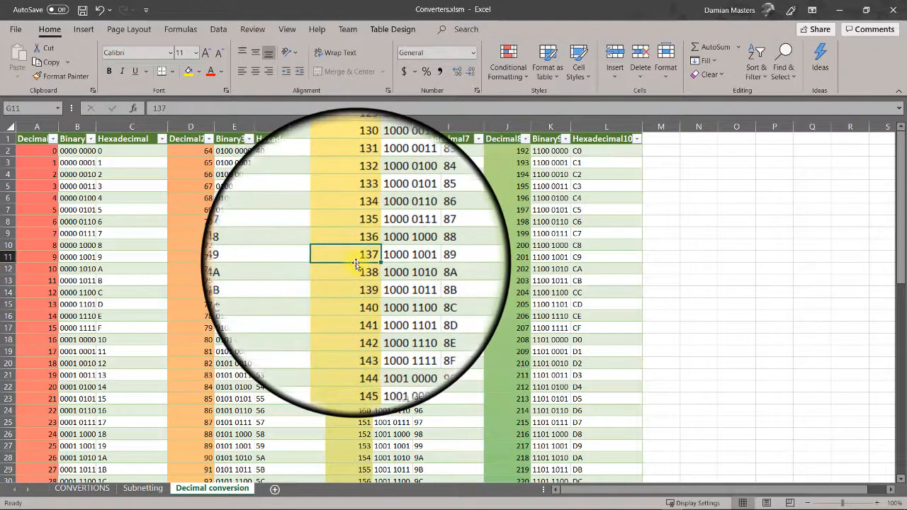
pyautogui.write('8')
pyautogui.press('Return')
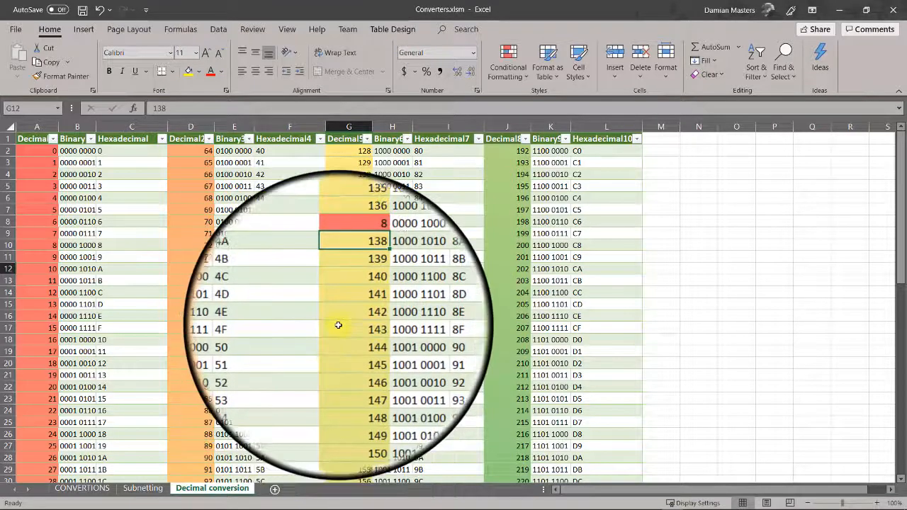
pyautogui.hotkey('ctrl', 'z')
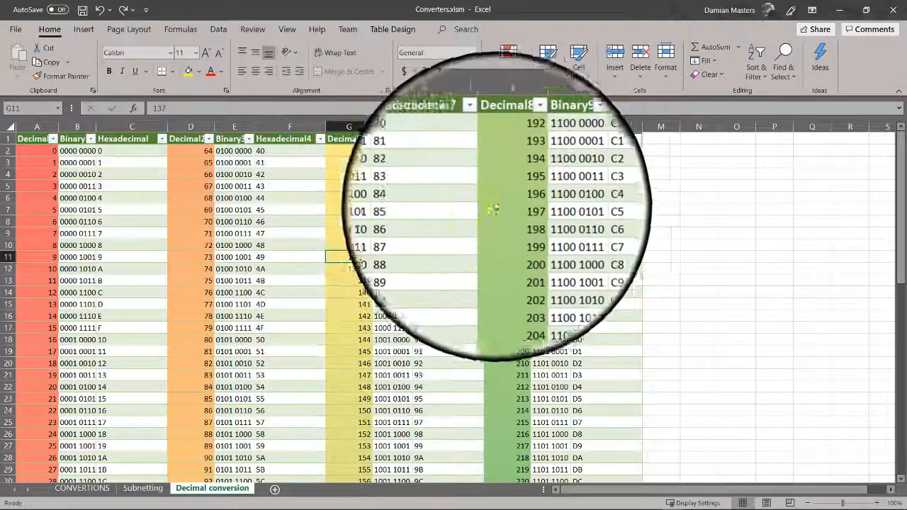
# - Open the Graded Color Scale rule for editing in the Rules Manager
pyautogui.click(522, 74)
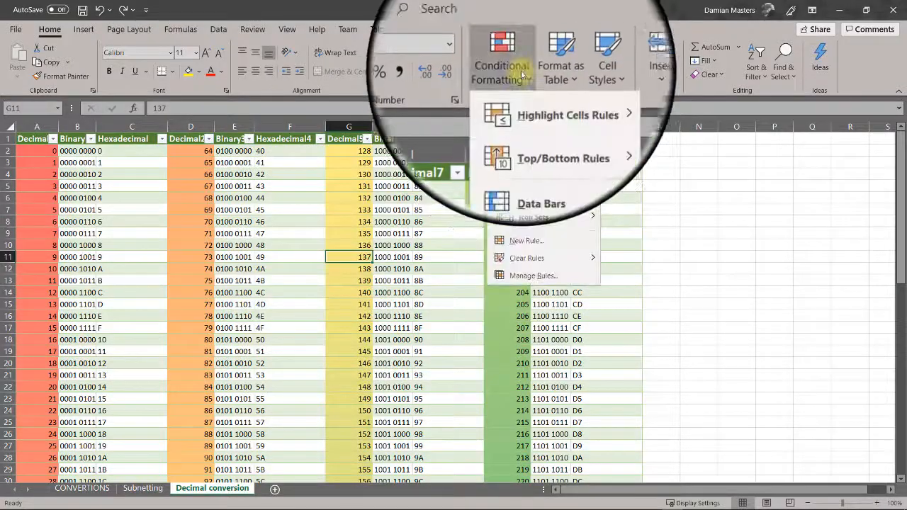
pyautogui.click(540, 277)
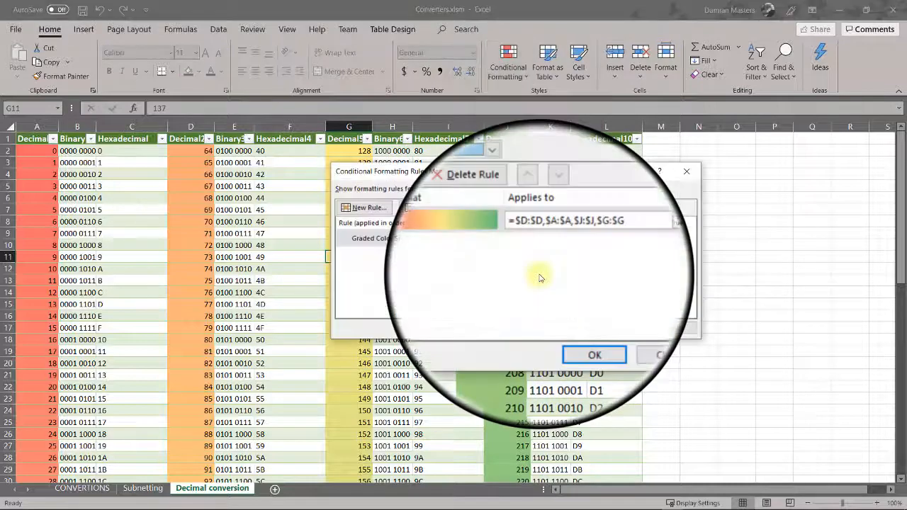
pyautogui.click(351, 238)
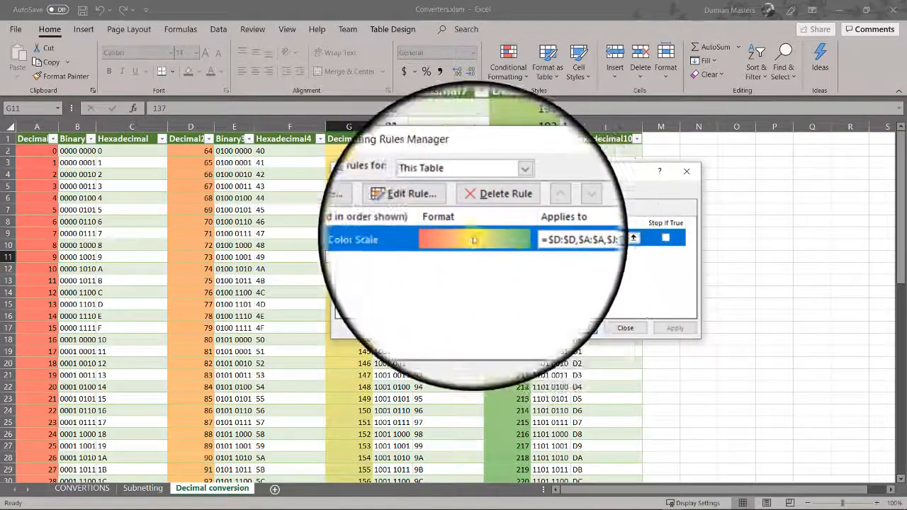
pyautogui.click(400, 206)
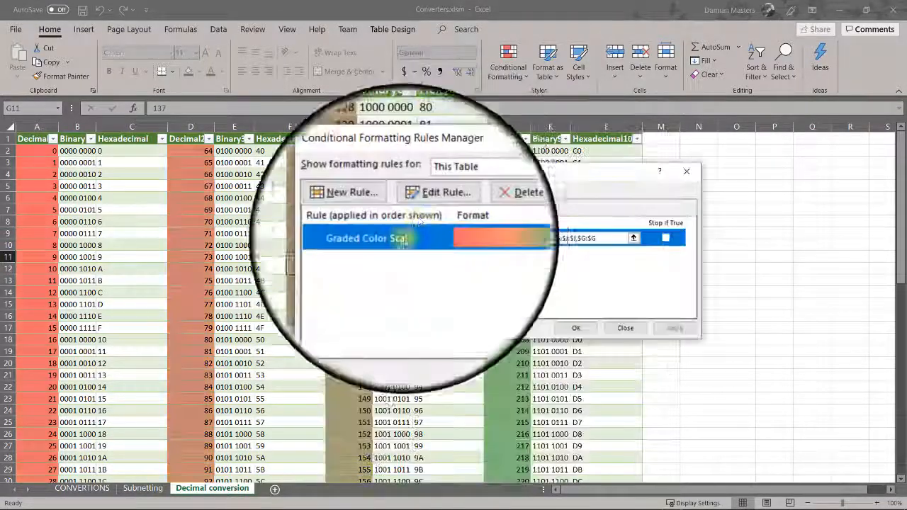
pyautogui.click(400, 205)
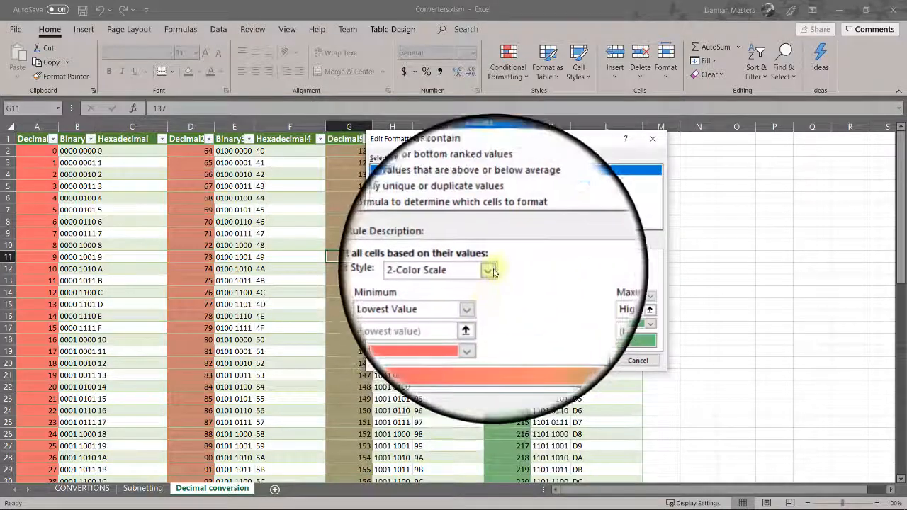
# - Make the rule a 3-Color Scale with minimum Number 0 and midpoint Number 2
pyautogui.click(489, 272)
pyautogui.click(464, 293)
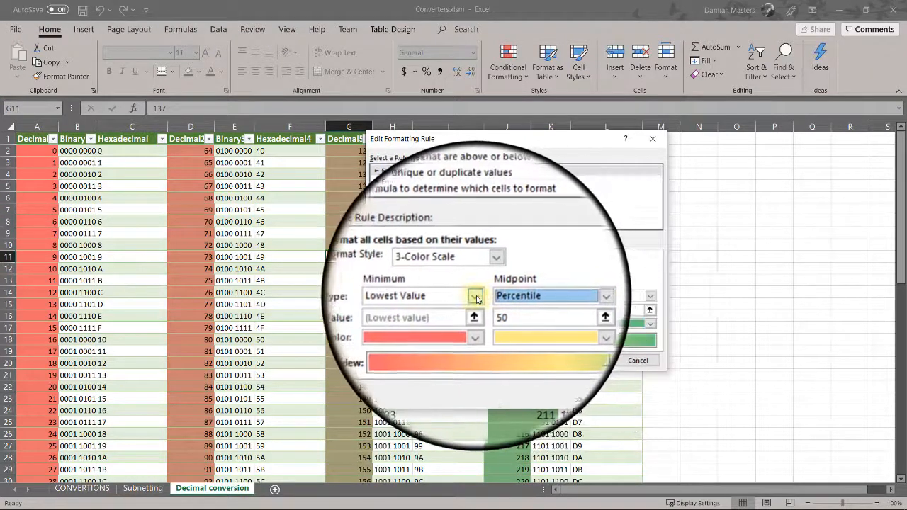
pyautogui.click(474, 295)
pyautogui.click(448, 316)
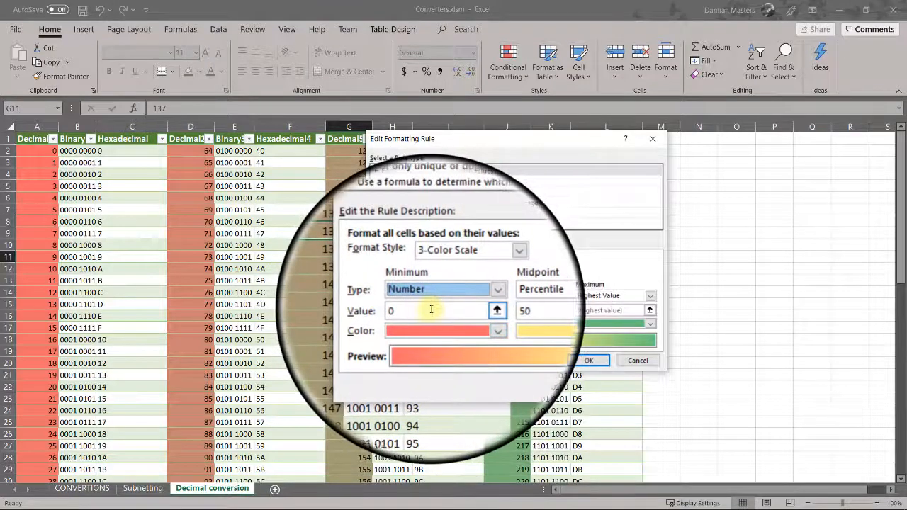
pyautogui.click(426, 310)
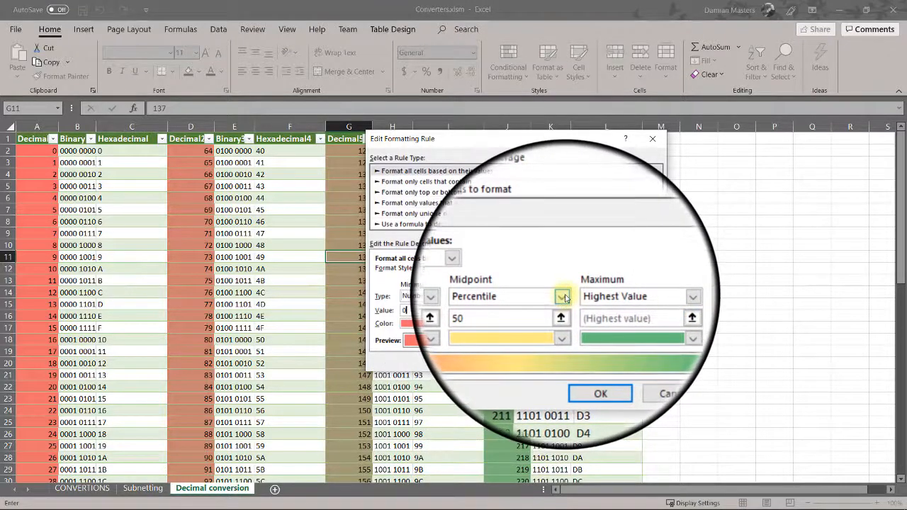
pyautogui.click(563, 300)
pyautogui.click(524, 310)
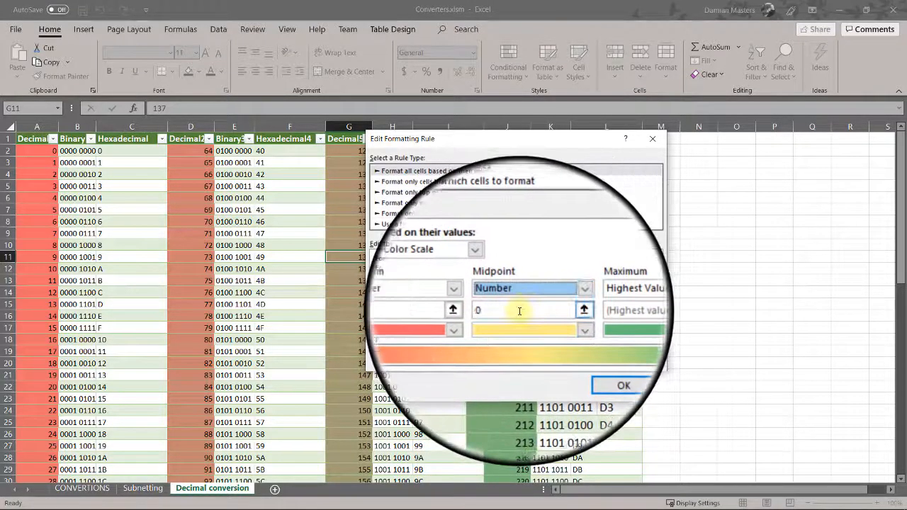
pyautogui.write('2')
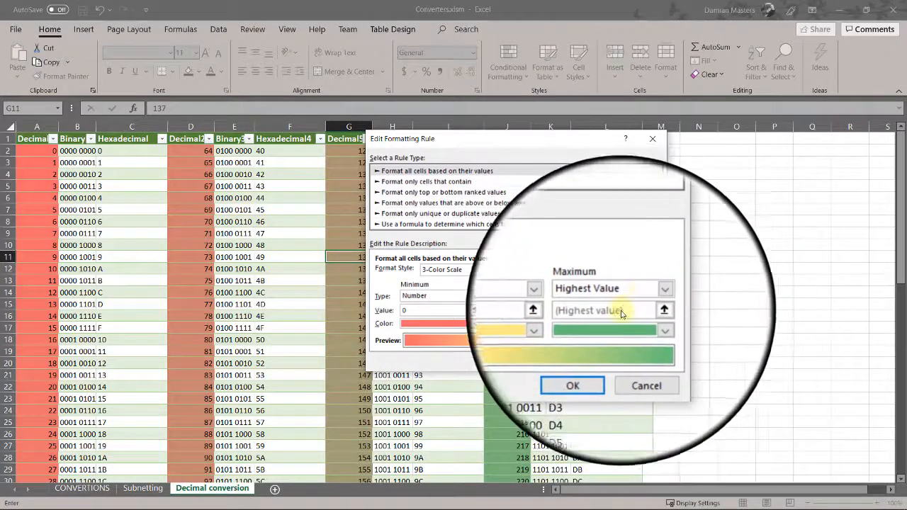
# - Set the maximum to Number 4, then confirm and apply the edited rule
pyautogui.click(653, 297)
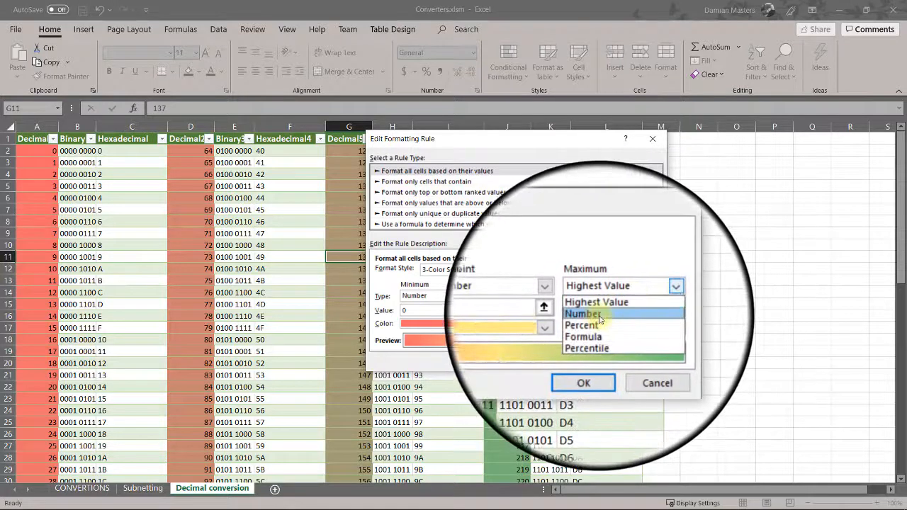
pyautogui.click(603, 315)
pyautogui.click(600, 311)
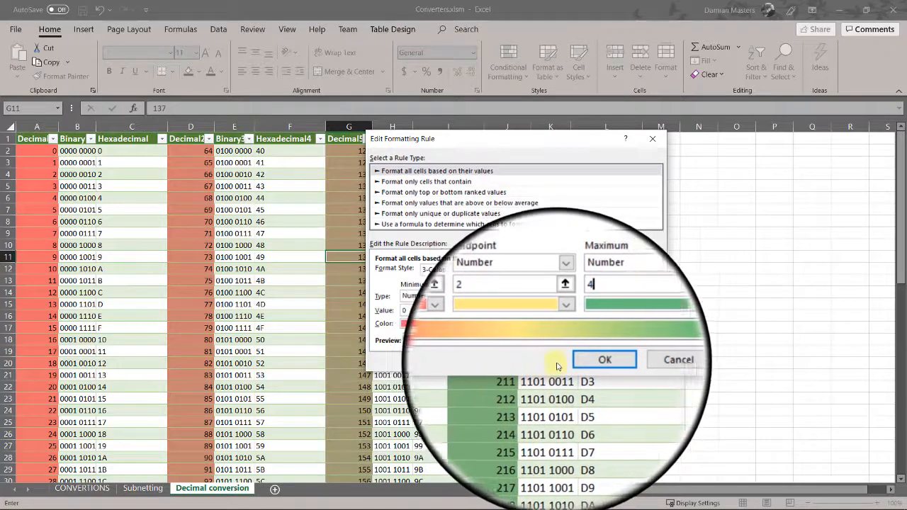
pyautogui.click(578, 361)
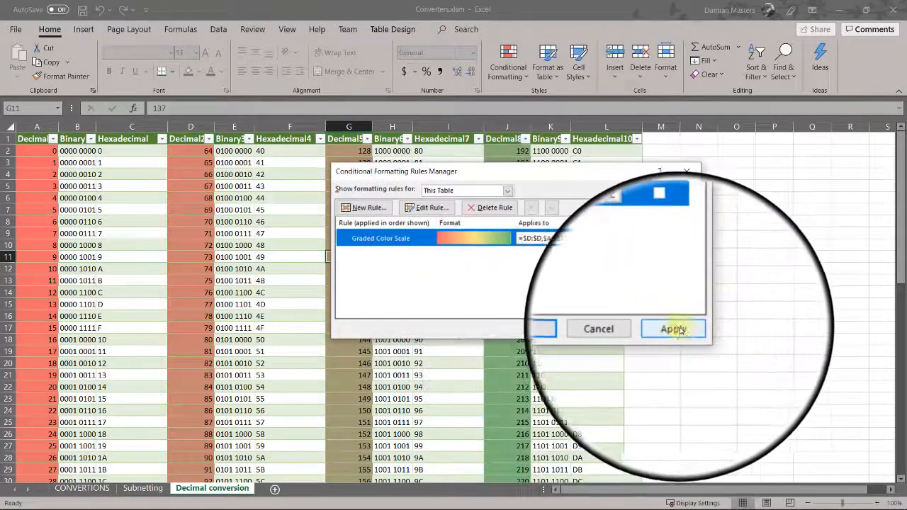
pyautogui.click(673, 329)
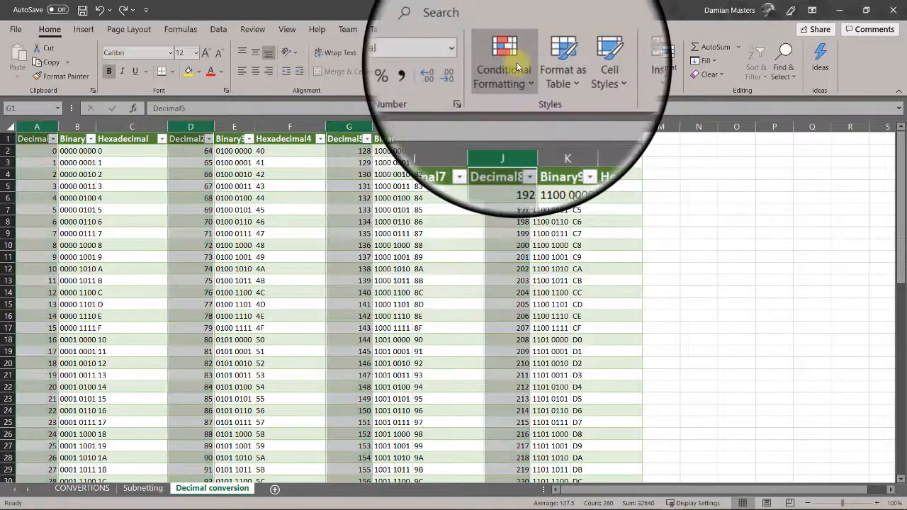
# - Select the entire sheet and bring up the Conditional Formatting menu
pyautogui.click(510, 65)
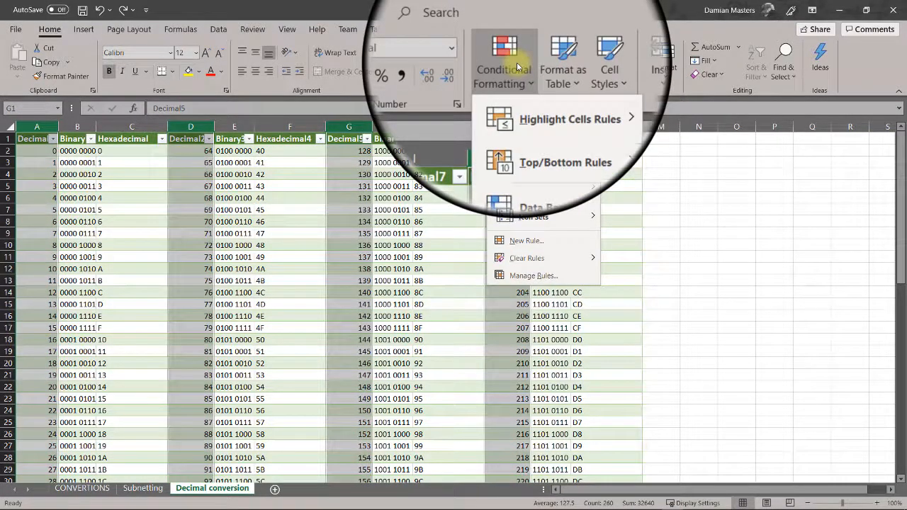
pyautogui.click(517, 66)
pyautogui.click(11, 126)
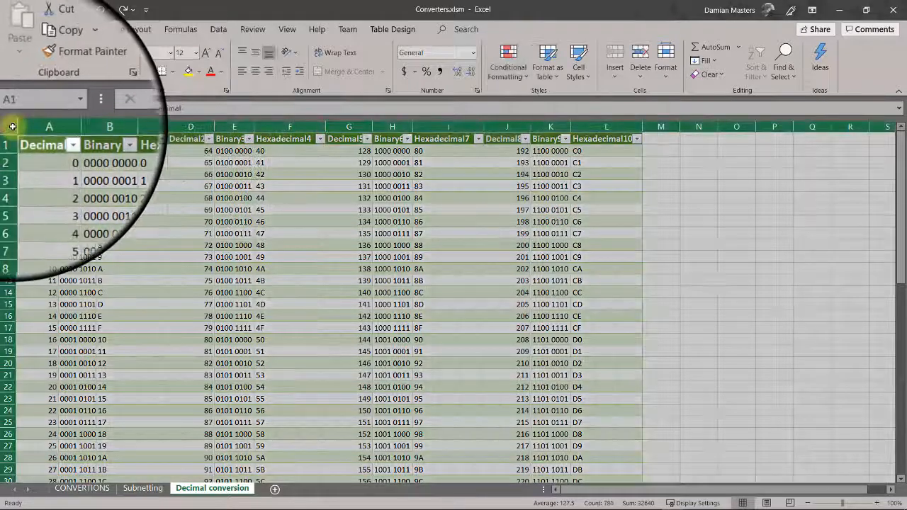
pyautogui.click(508, 62)
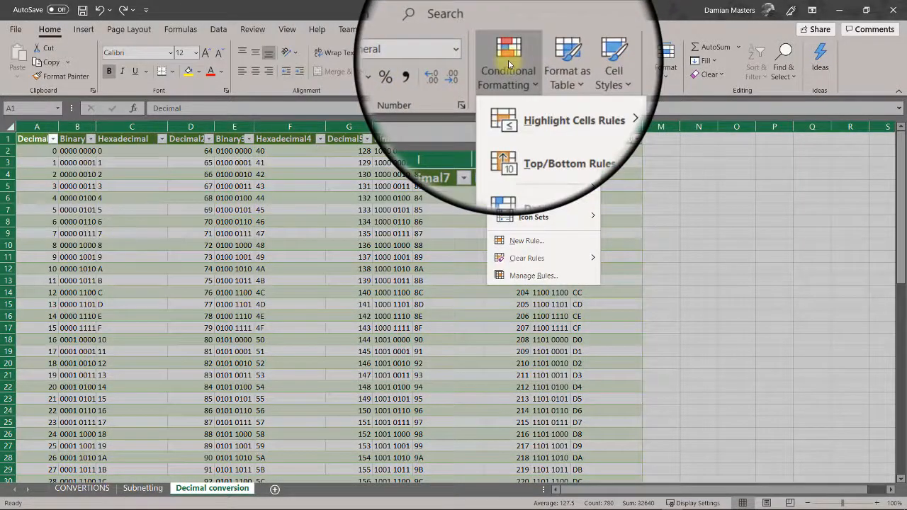
# - Draft a new rule formatting cells whose Specific Text contains 1111, then go to its format settings
pyautogui.click(536, 242)
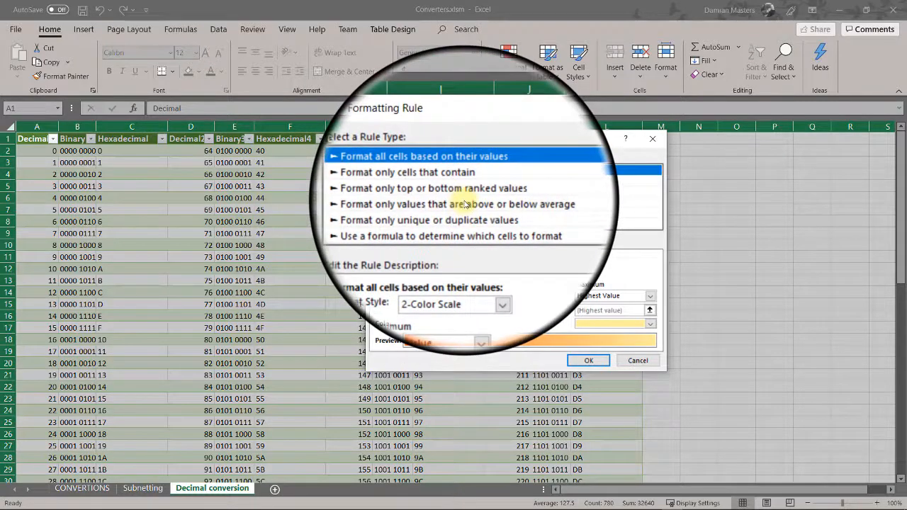
pyautogui.click(444, 183)
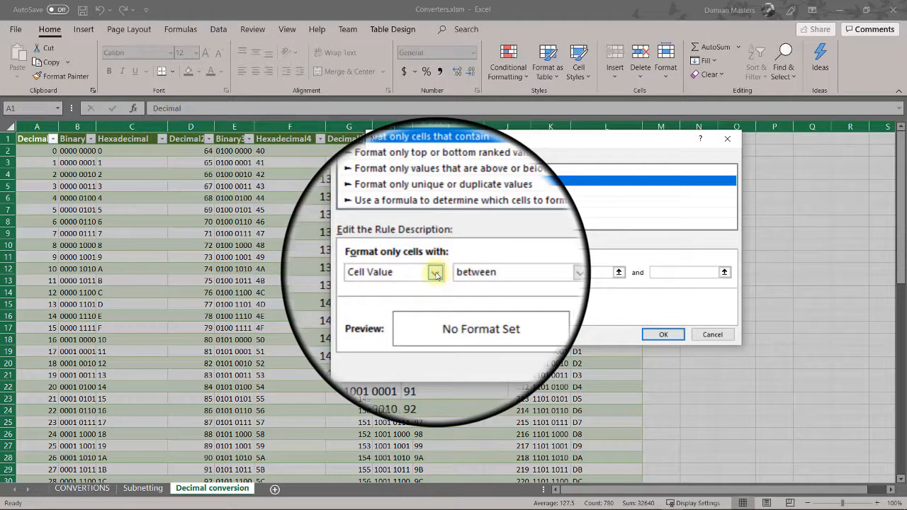
pyautogui.click(435, 273)
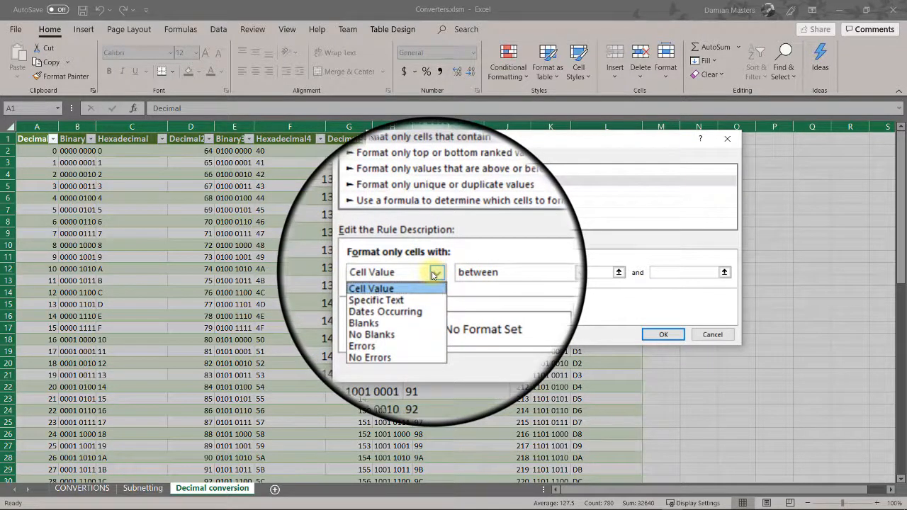
pyautogui.click(399, 292)
pyautogui.click(508, 272)
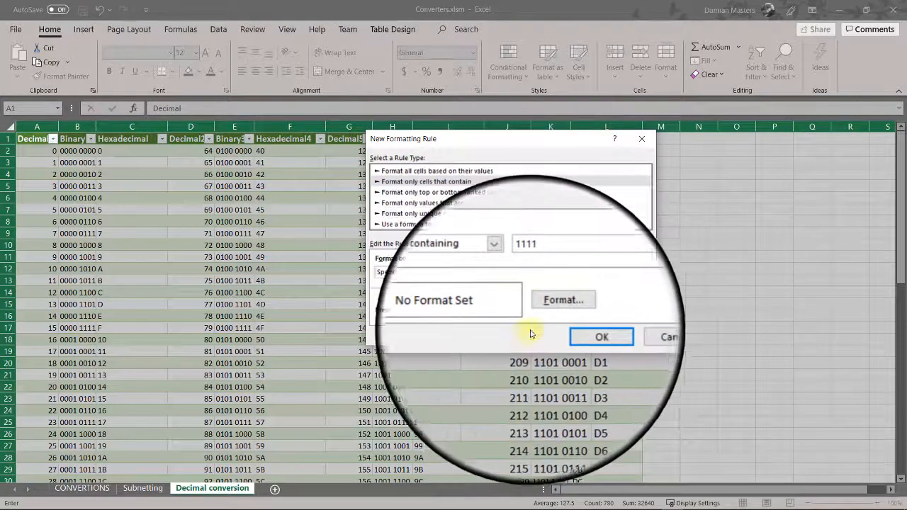
pyautogui.click(553, 309)
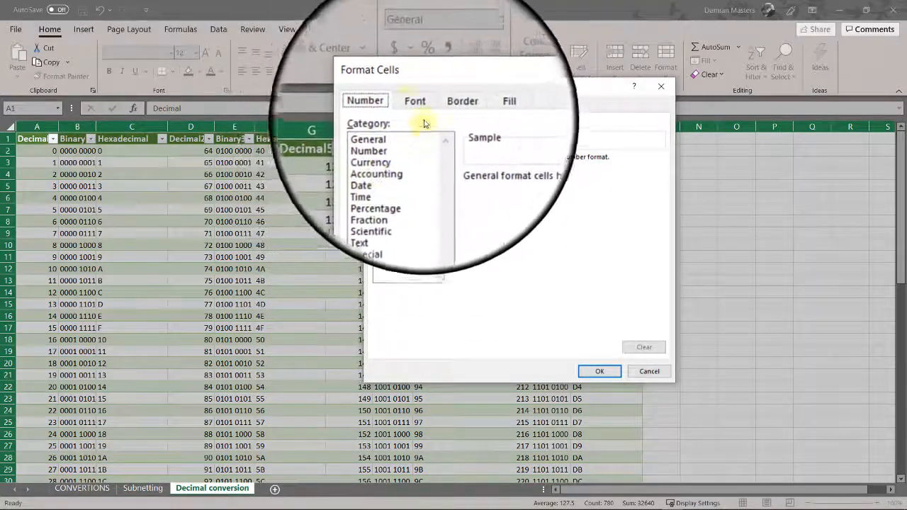
# - Give the 1111 rule a light green fill, save it and apply it to the sheet
pyautogui.click(418, 110)
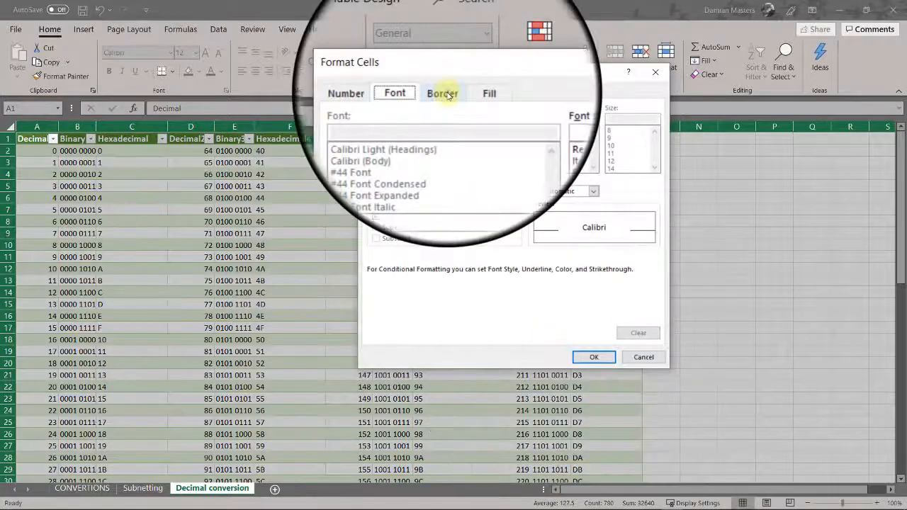
pyautogui.click(487, 93)
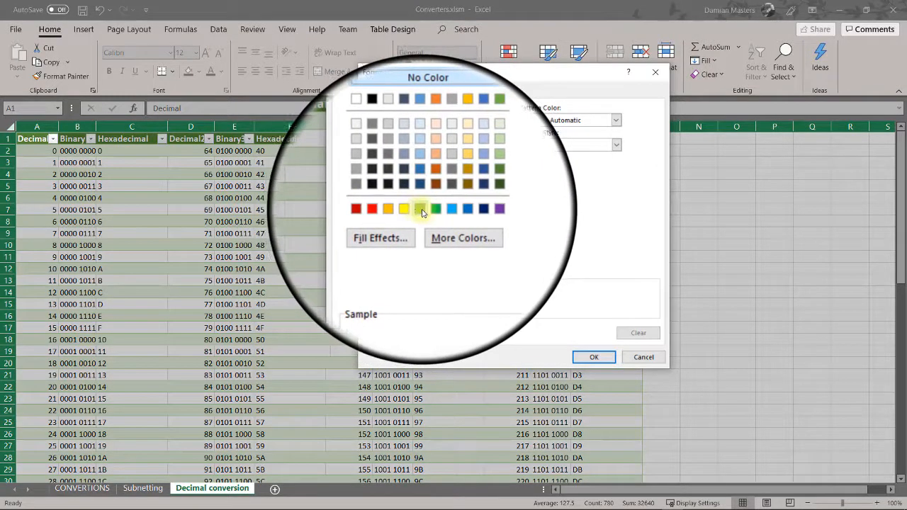
pyautogui.click(421, 212)
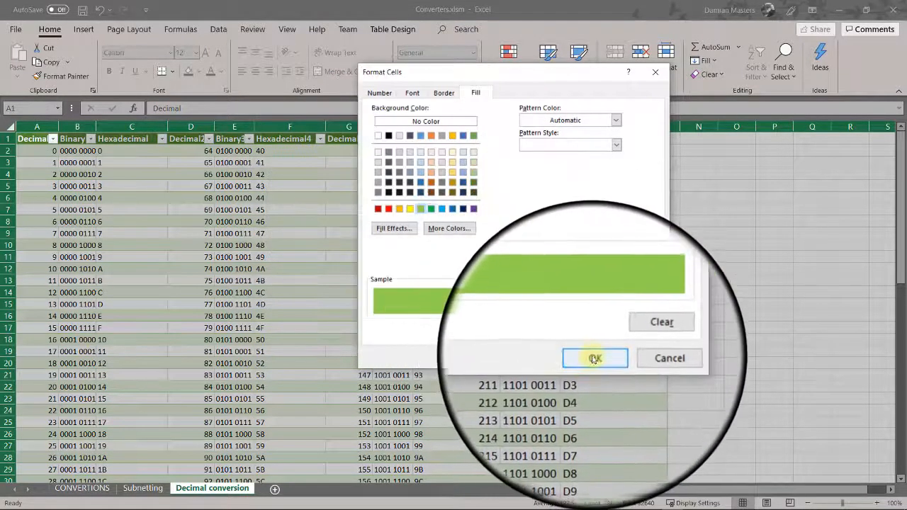
pyautogui.click(593, 357)
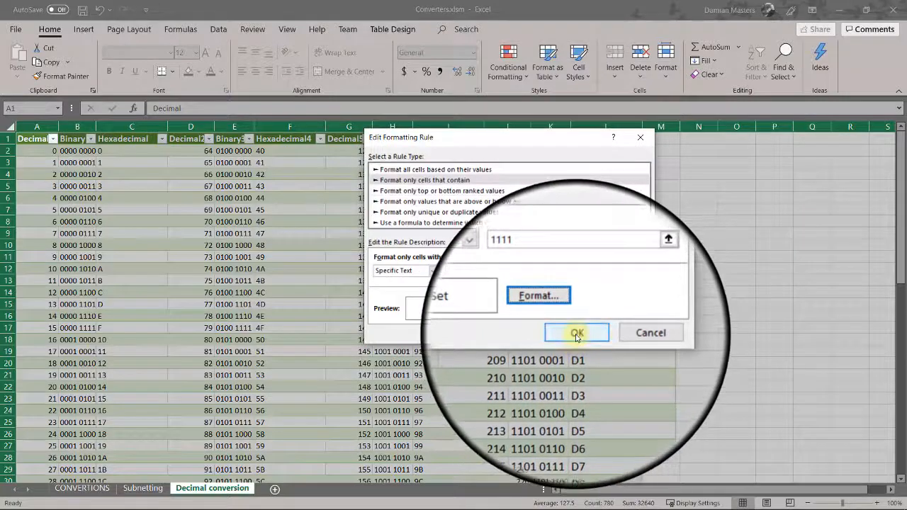
pyautogui.click(577, 334)
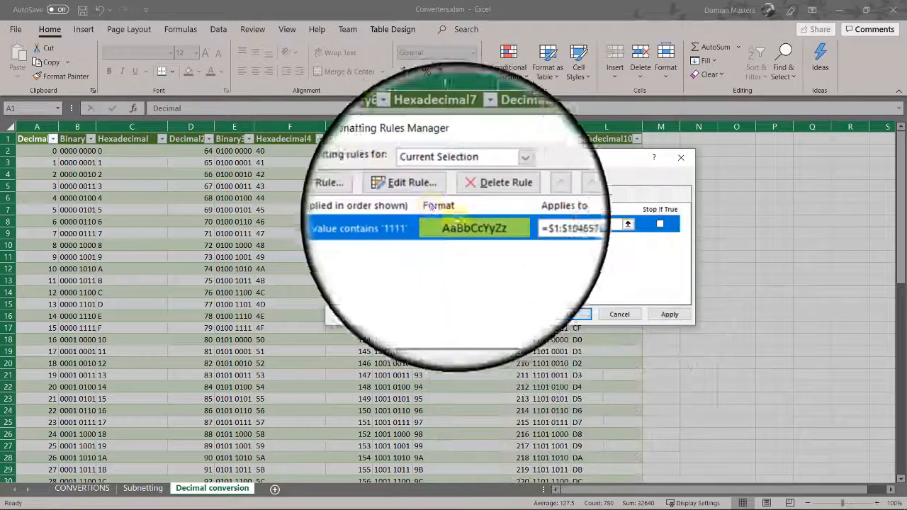
pyautogui.click(660, 314)
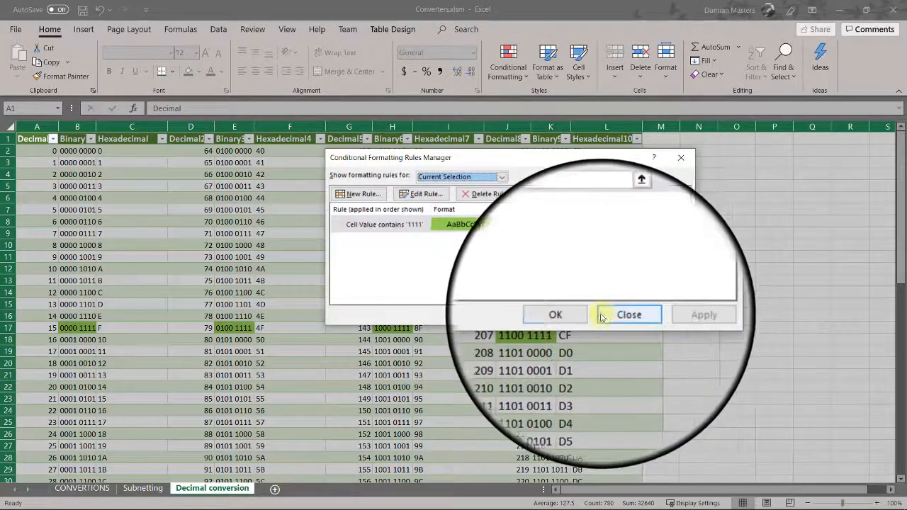
# - Close the Rules Manager and scroll through the table to review the green 1111 cells
pyautogui.click(620, 316)
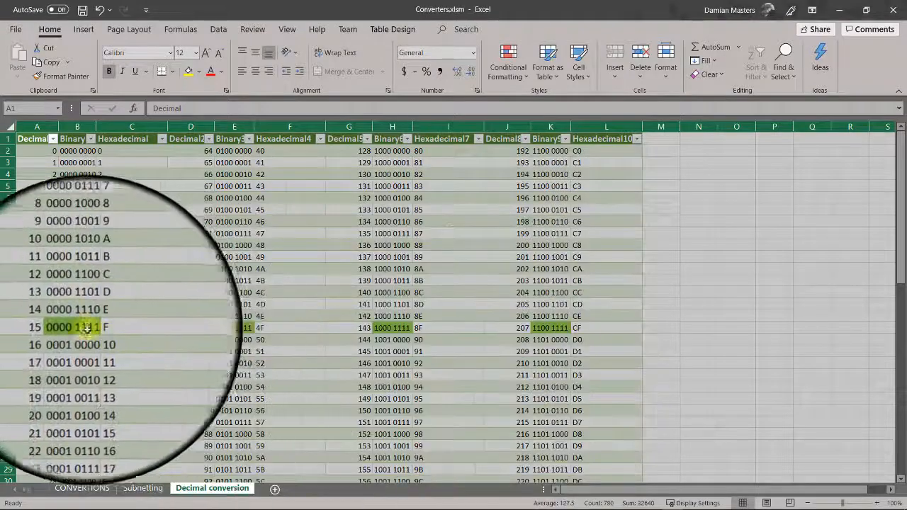
pyautogui.scroll(-3, 496, 320)
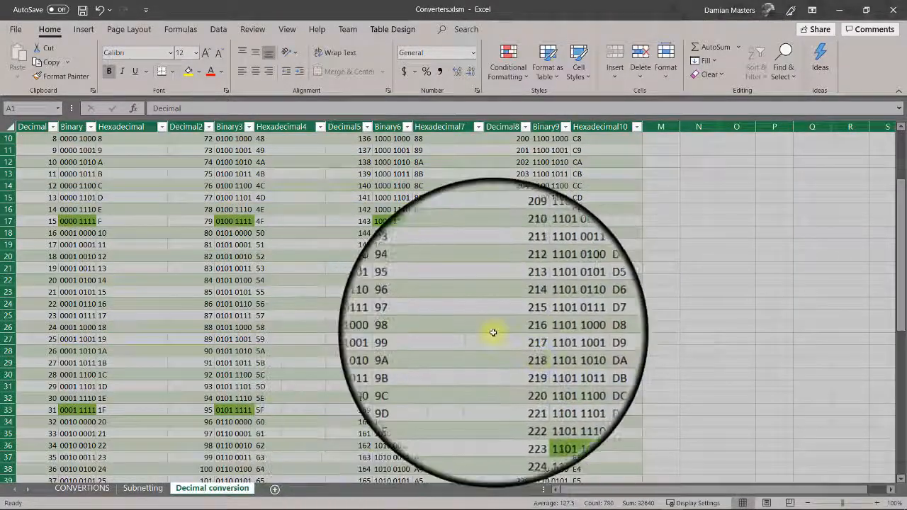
pyautogui.scroll(-9, 492, 334)
pyautogui.scroll(12, 468, 145)
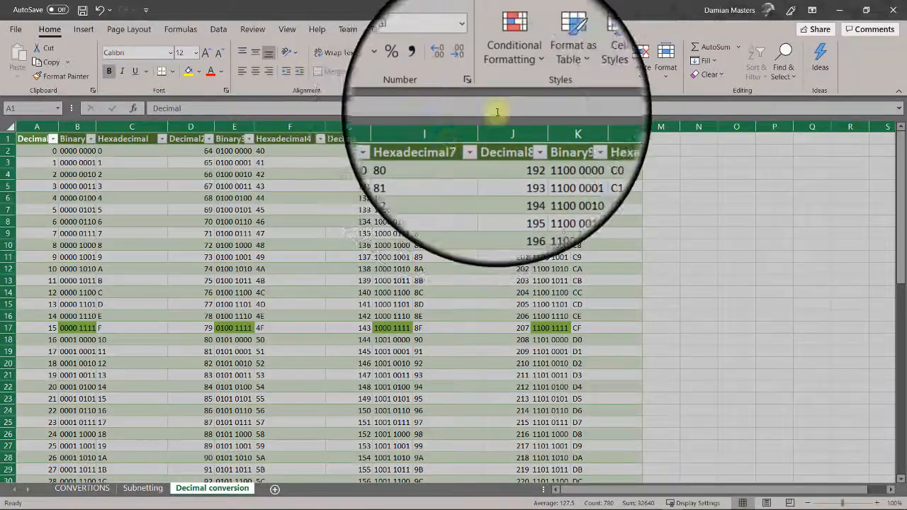
pyautogui.click(515, 73)
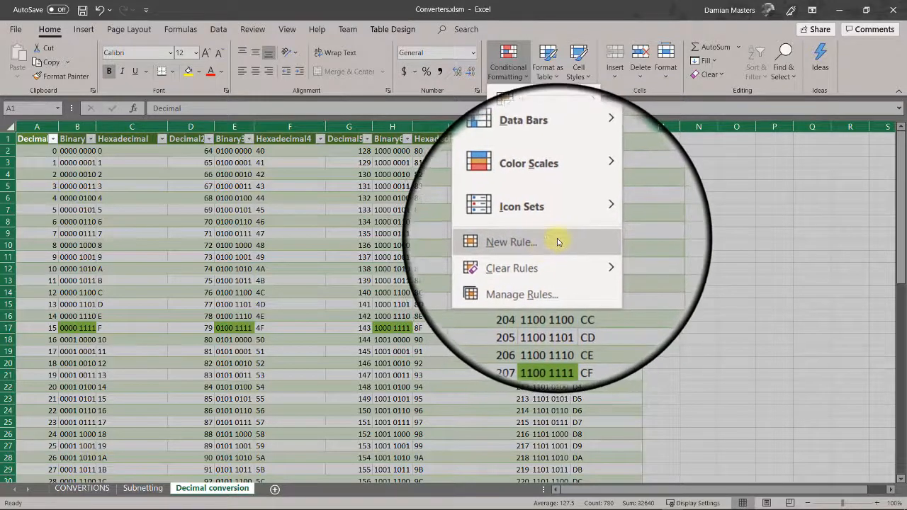
pyautogui.click(507, 60)
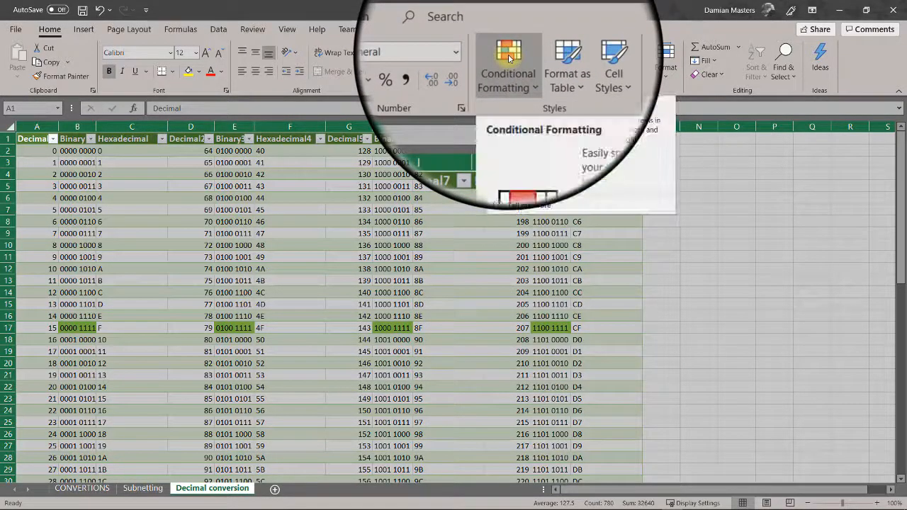